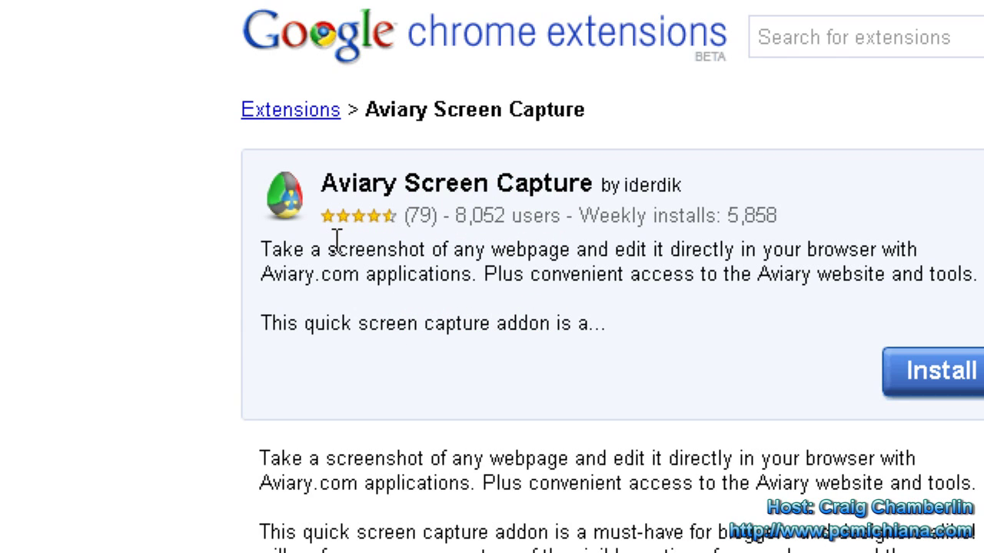
# Capture the visible portion of the Aviary extension page with the Aviary toolbar button.
pyautogui.moveTo(612, 184); pyautogui.dragTo(321, 191)
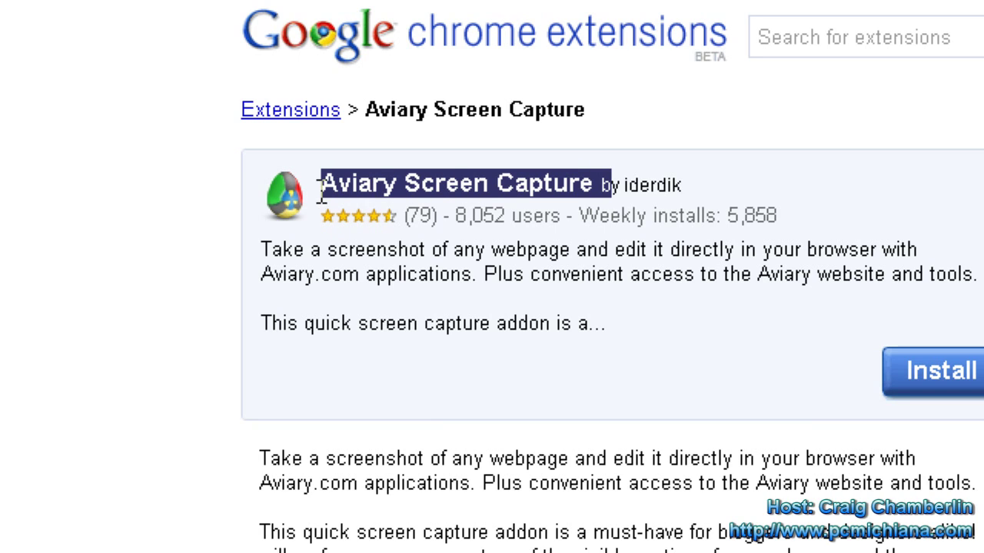
pyautogui.click(490, 238)
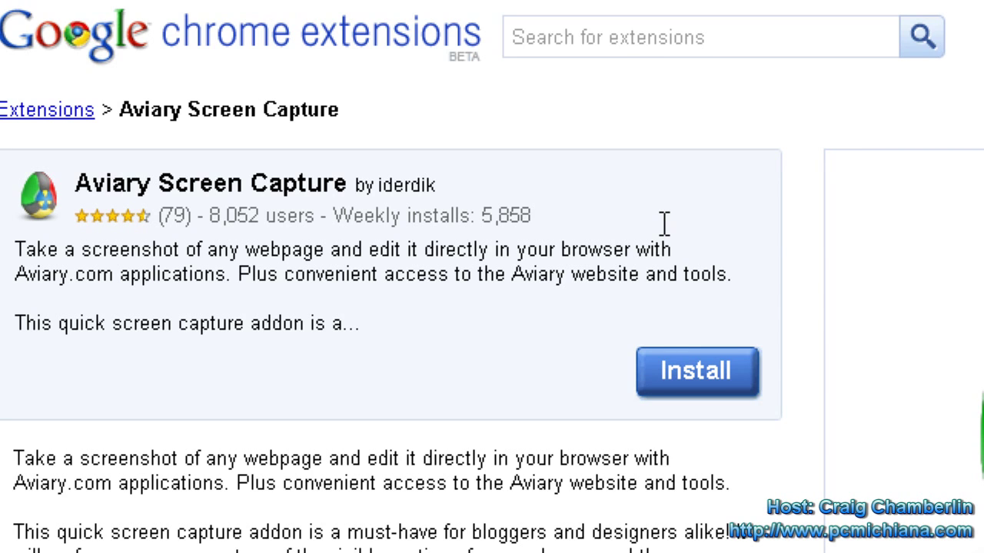
pyautogui.scroll(-5, 664, 223)
pyautogui.scroll(3, 192, 143)
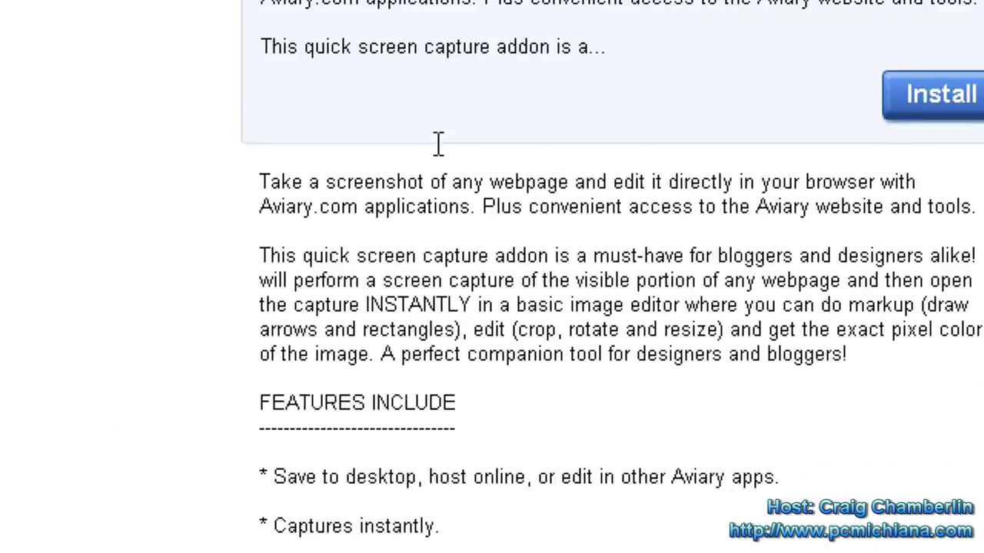
pyautogui.scroll(3, 630, 134)
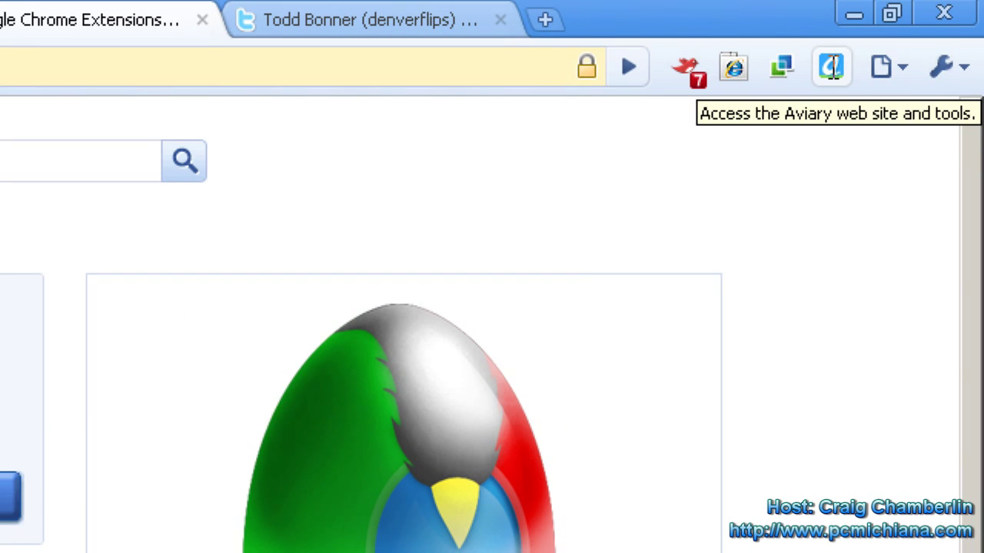
pyautogui.click(832, 67)
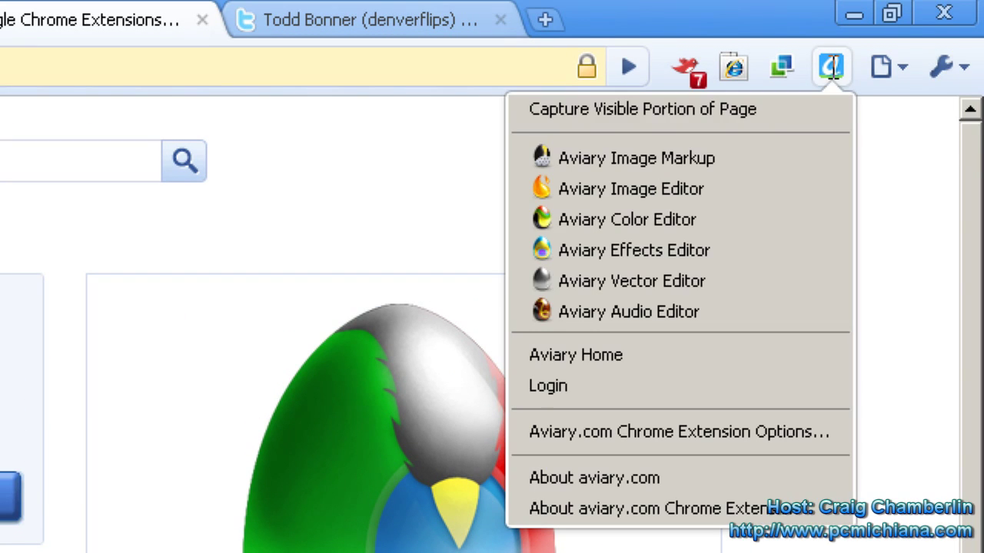
pyautogui.click(779, 108)
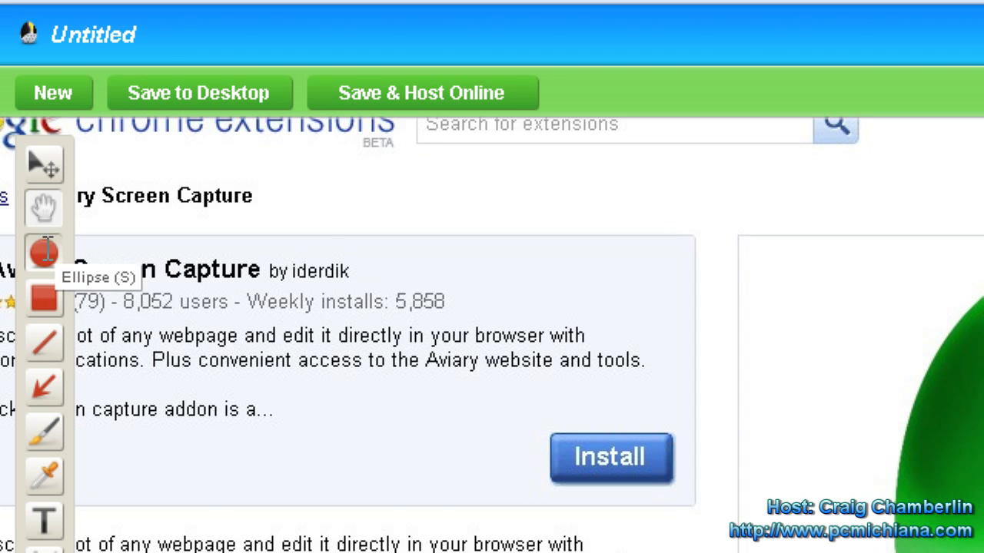
# Draw a red ellipse, rectangle, two straight lines and a freehand loop over the description.
pyautogui.click(43, 255)
pyautogui.moveTo(183, 277); pyautogui.dragTo(492, 527)
pyautogui.click(44, 206)
pyautogui.moveTo(292, 130); pyautogui.dragTo(487, 326)
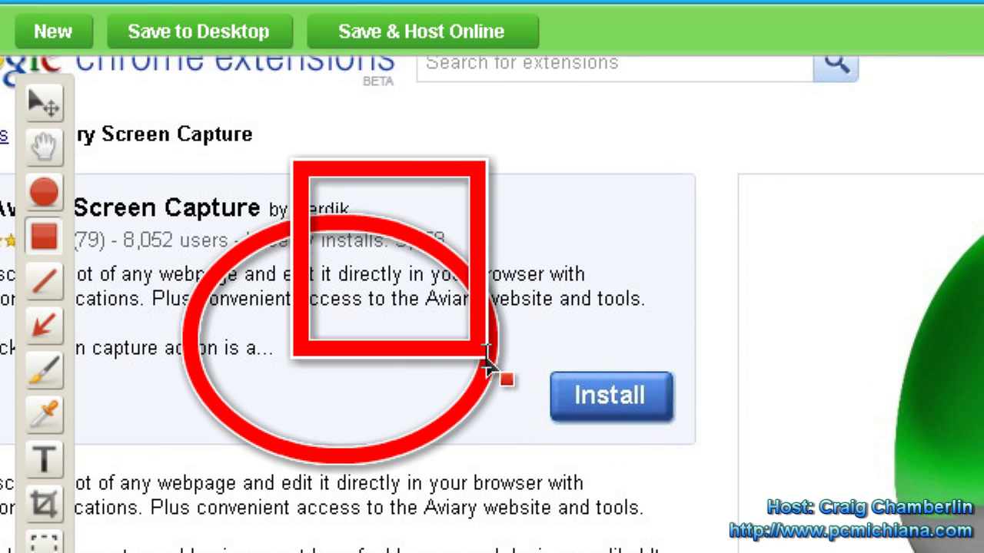
pyautogui.click(44, 281)
pyautogui.moveTo(223, 279); pyautogui.dragTo(560, 463)
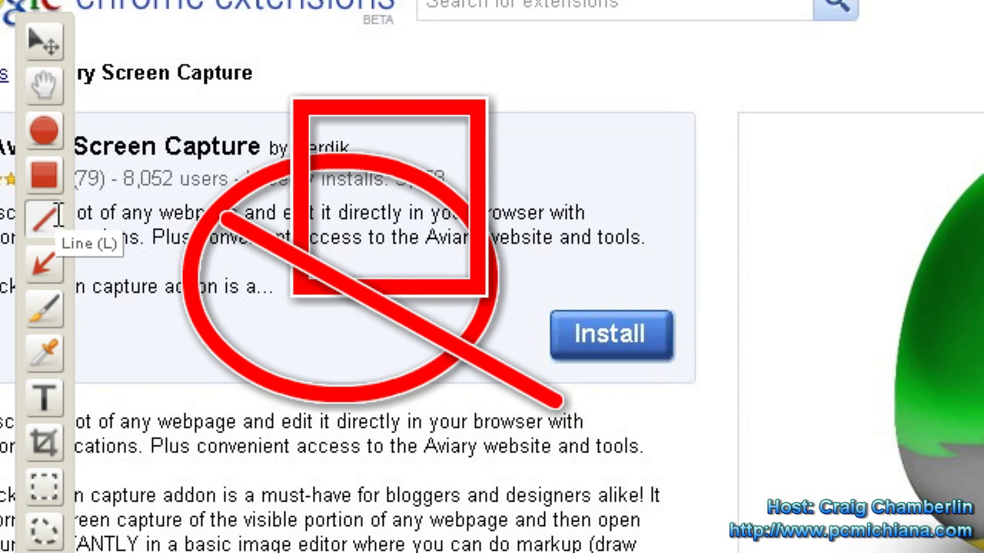
pyautogui.moveTo(525, 252); pyautogui.dragTo(787, 227)
pyautogui.click(43, 308)
pyautogui.moveTo(194, 210)
pyautogui.mouseDown()
pyautogui.moveTo(262, 322)
pyautogui.moveTo(192, 192)
pyautogui.moveTo(154, 223)
pyautogui.mouseUp()
# Add a green 'text' label below the red drawings.
pyautogui.click(44, 352)
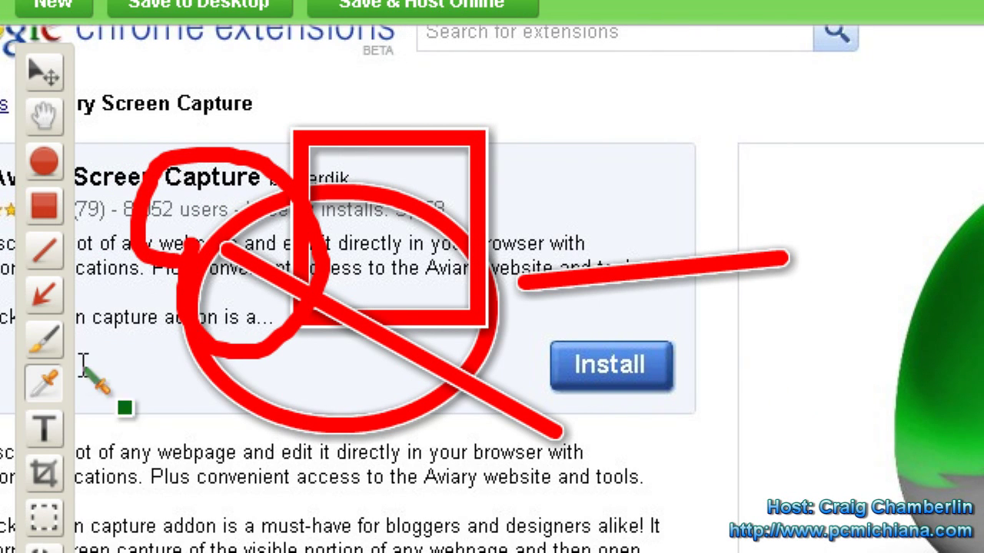
pyautogui.click(43, 396)
pyautogui.click(324, 426)
pyautogui.write('test')
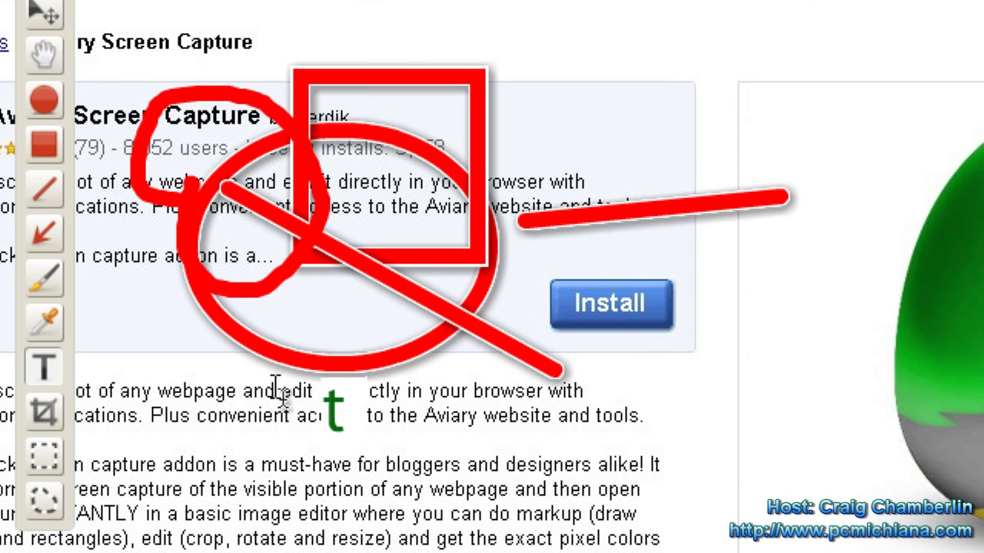
pyautogui.press('BackSpace')
pyautogui.press('BackSpace')
pyautogui.write('xt')
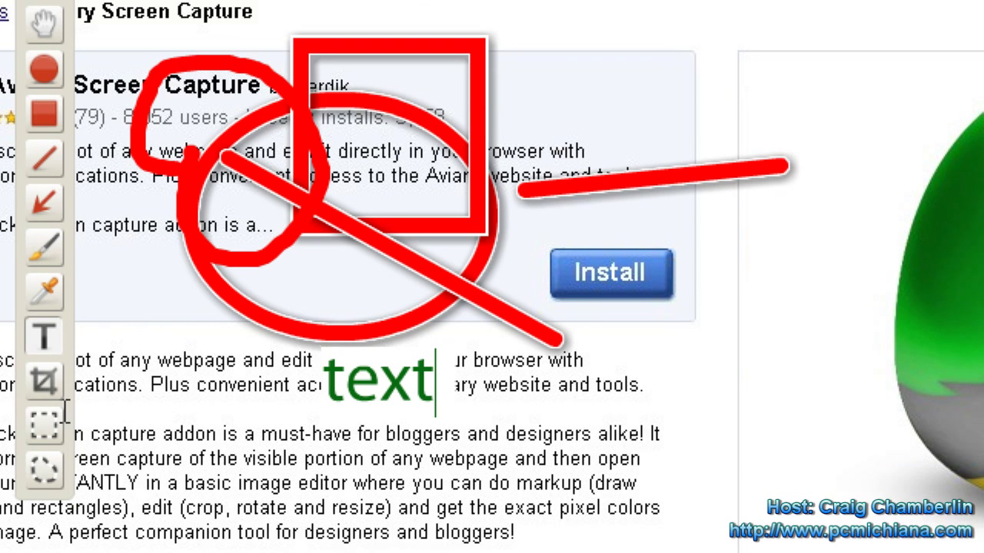
# Select a rectangular block of the markup and move it up and to the right.
pyautogui.click(43, 456)
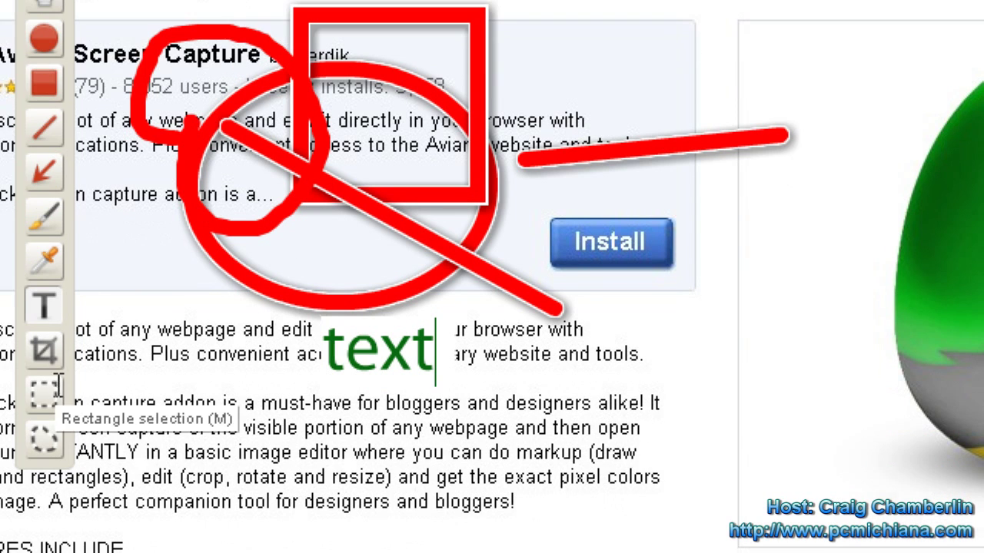
pyautogui.moveTo(203, 191); pyautogui.dragTo(417, 345)
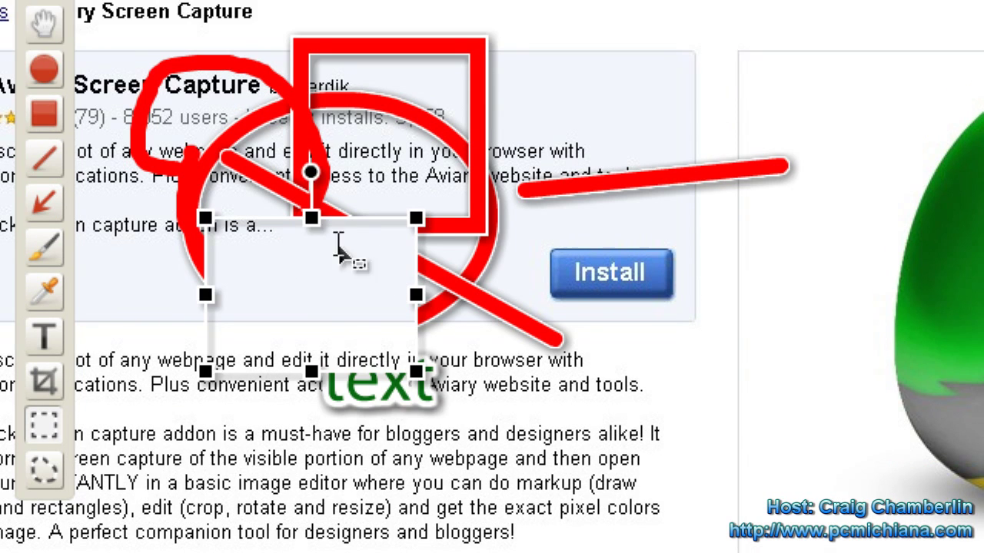
pyautogui.moveTo(314, 264)
pyautogui.mouseDown()
pyautogui.moveTo(422, 162)
pyautogui.moveTo(290, 272)
pyautogui.moveTo(377, 351)
pyautogui.moveTo(330, 170)
pyautogui.mouseUp()
# Drop the moved block, then crop the capture tightly around the egg artwork.
pyautogui.click(550, 305)
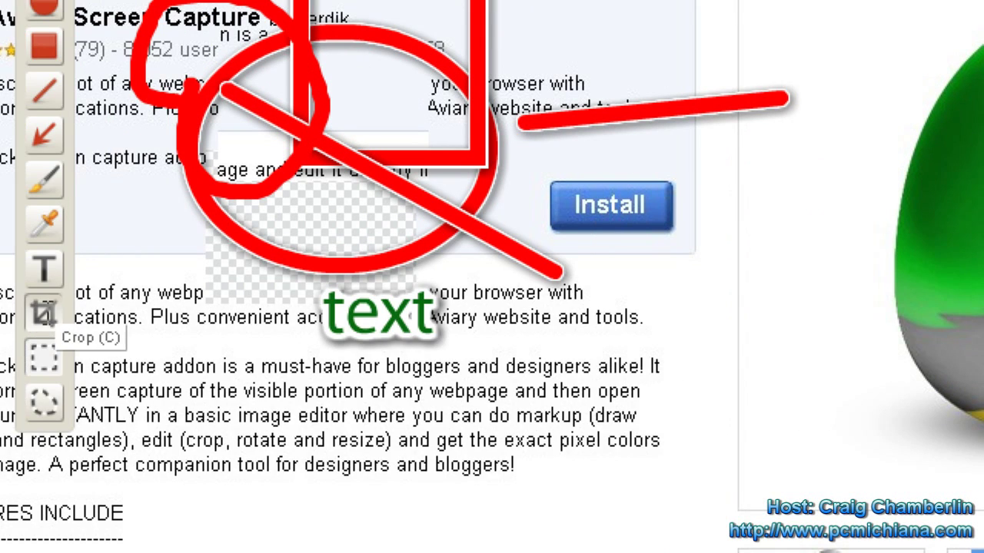
pyautogui.click(43, 314)
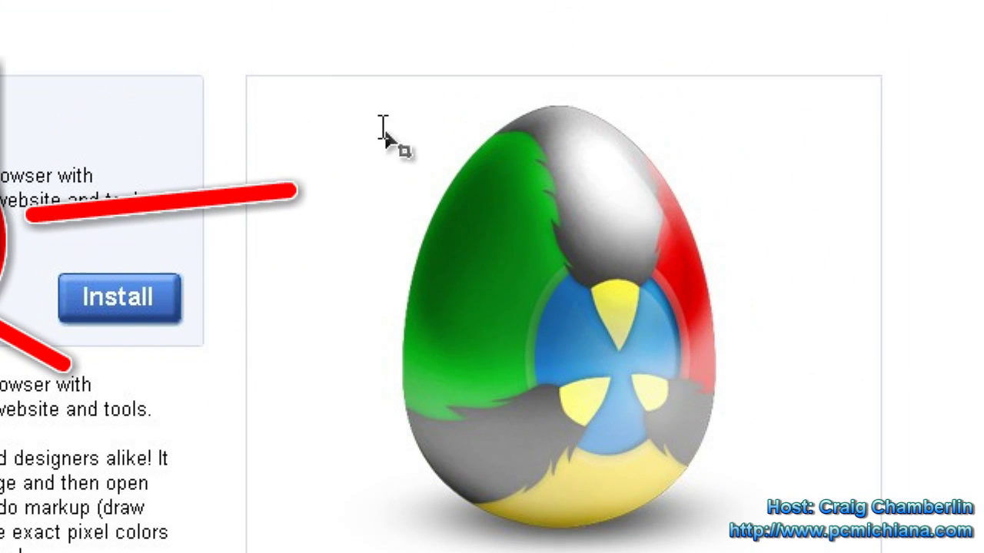
pyautogui.moveTo(374, 164)
pyautogui.mouseDown()
pyautogui.moveTo(551, 331)
pyautogui.moveTo(743, 552)
pyautogui.mouseUp()
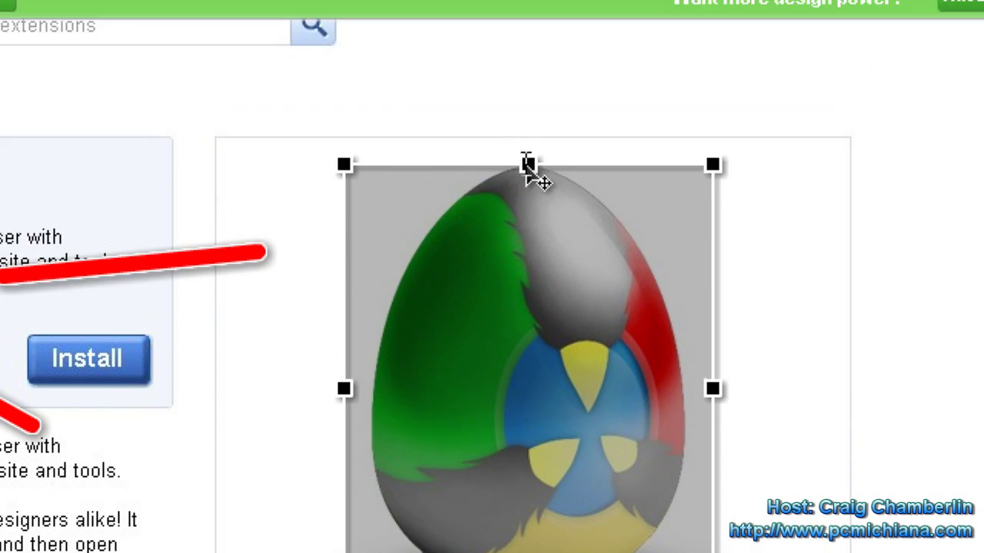
pyautogui.moveTo(528, 69); pyautogui.dragTo(528, 63)
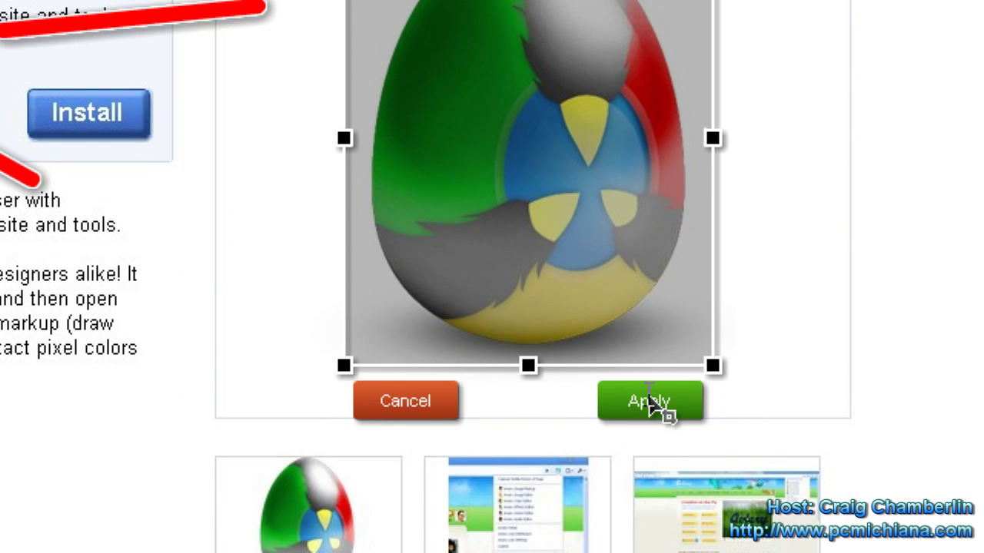
pyautogui.click(652, 464)
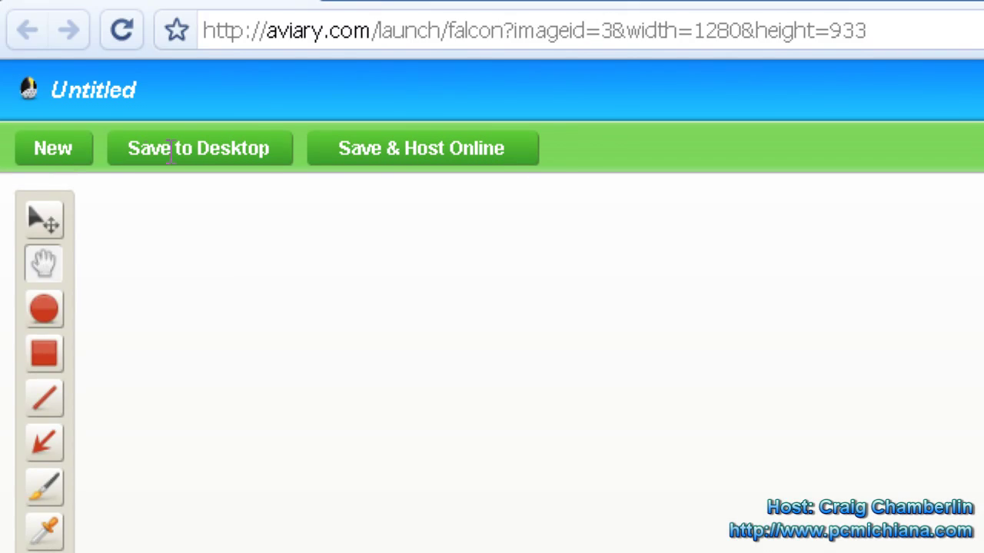
# Save the image over the existing 'doodle' file on the Desktop, confirming the replacement.
pyautogui.click(171, 150)
pyautogui.click(82, 286)
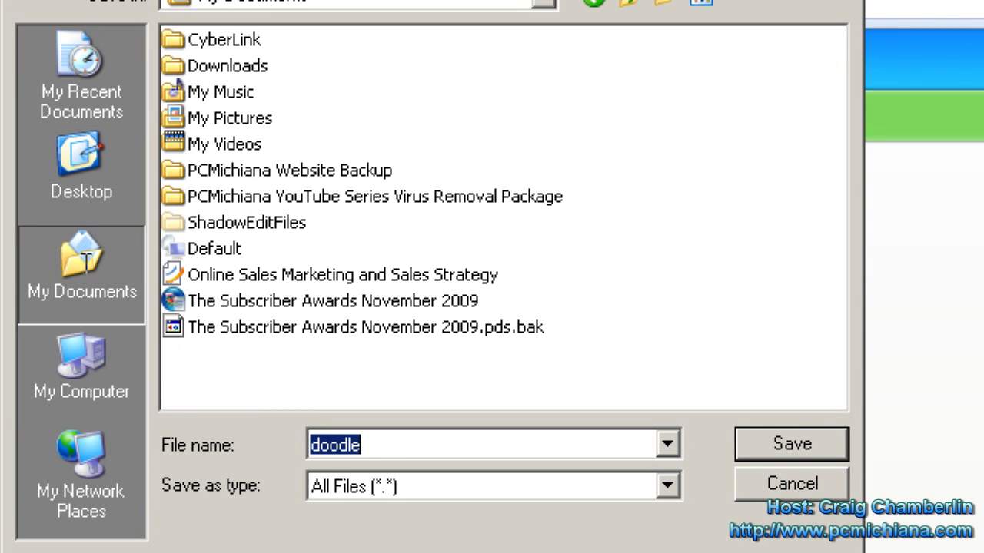
pyautogui.click(81, 165)
pyautogui.doubleClick(196, 244)
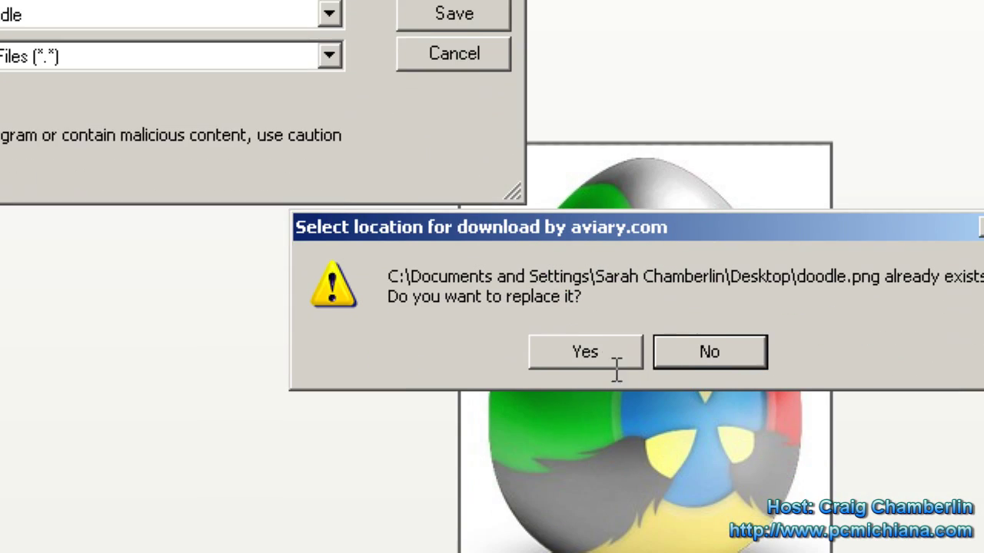
pyautogui.click(761, 552)
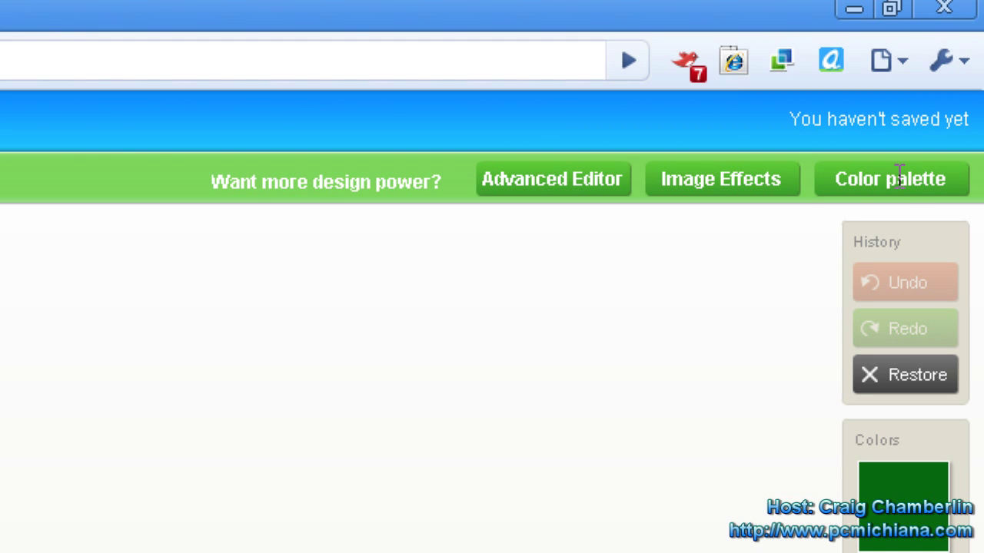
# Open the image in the Advanced Editor and try the Smudge and Magic Wand tools.
pyautogui.click(582, 175)
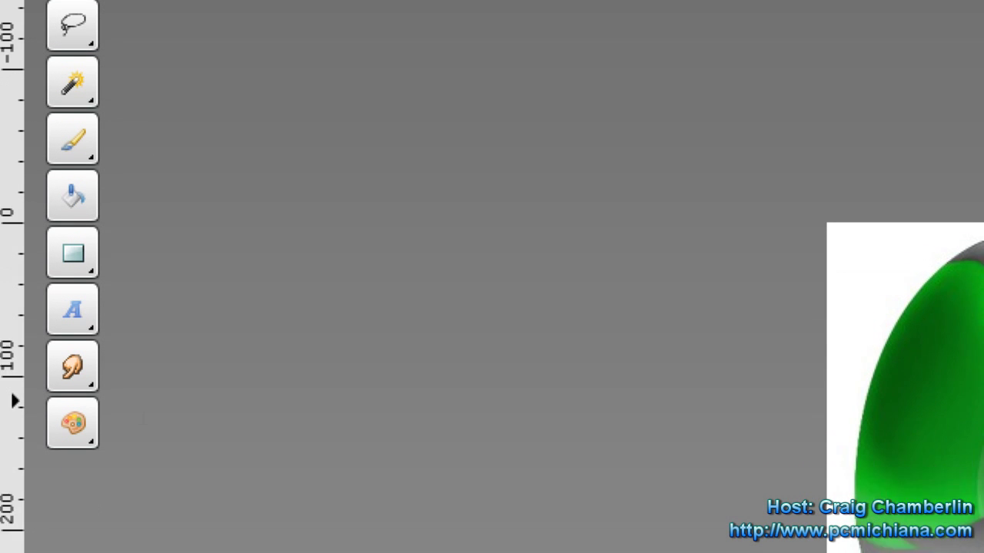
pyautogui.click(77, 336)
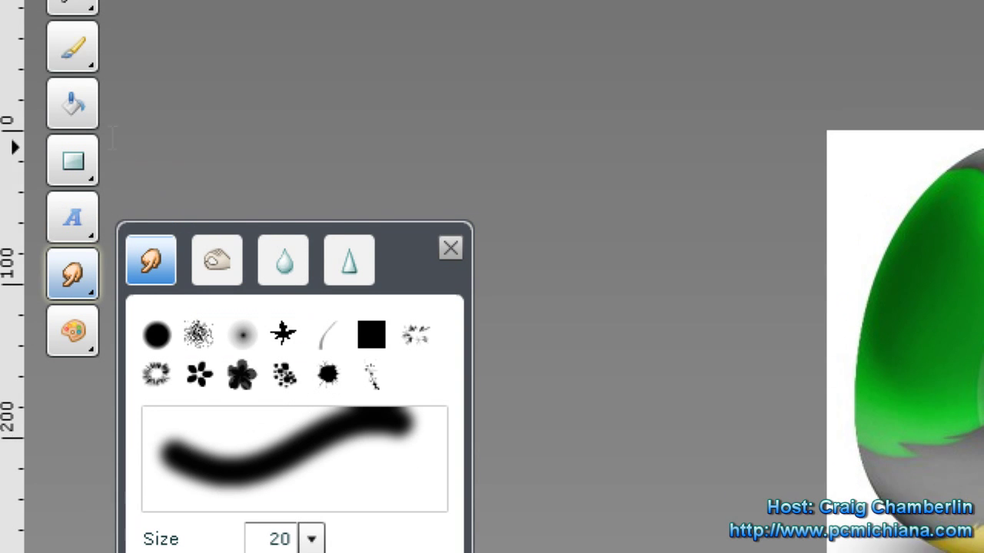
pyautogui.click(75, 115)
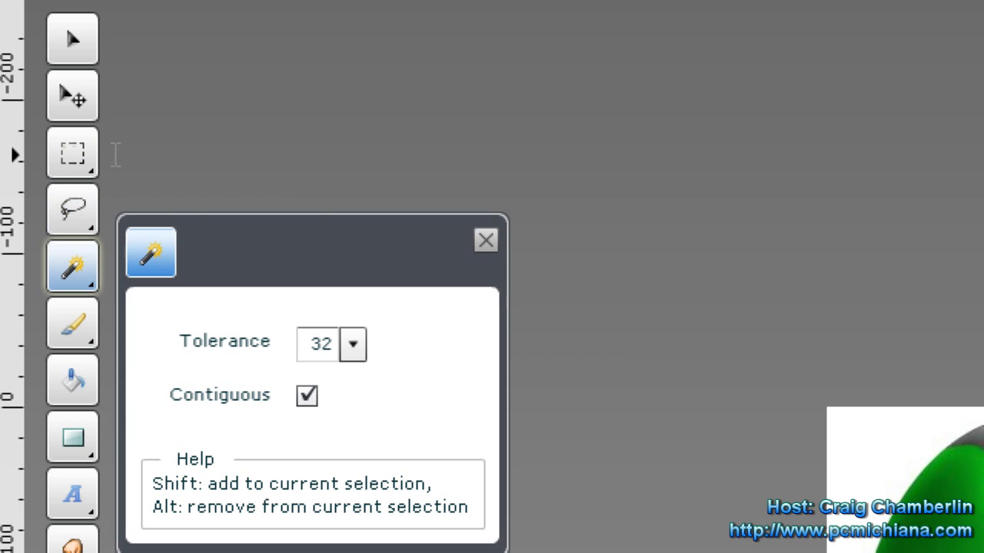
pyautogui.click(486, 241)
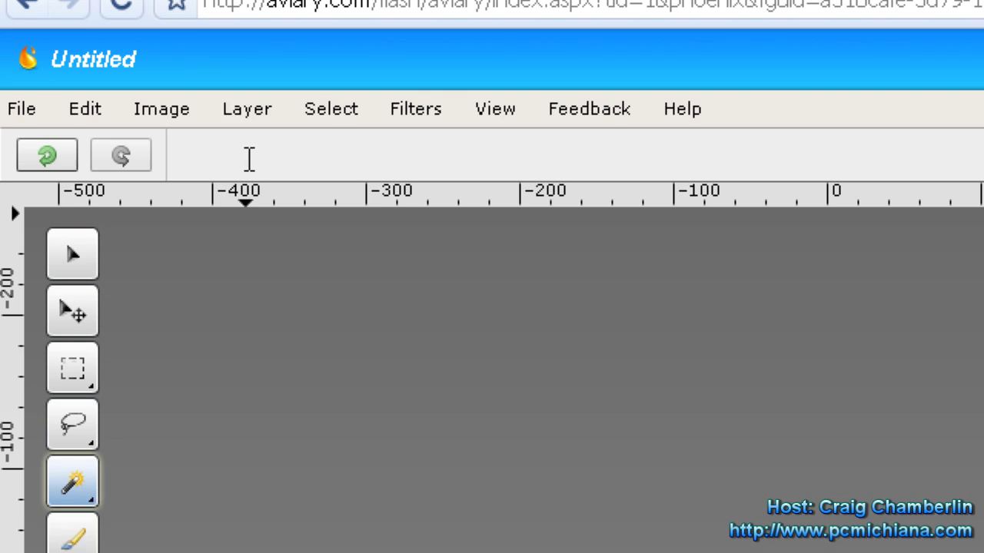
# Browse the Layer, Select and Filters menus, then close them.
pyautogui.click(250, 164)
pyautogui.click(331, 171)
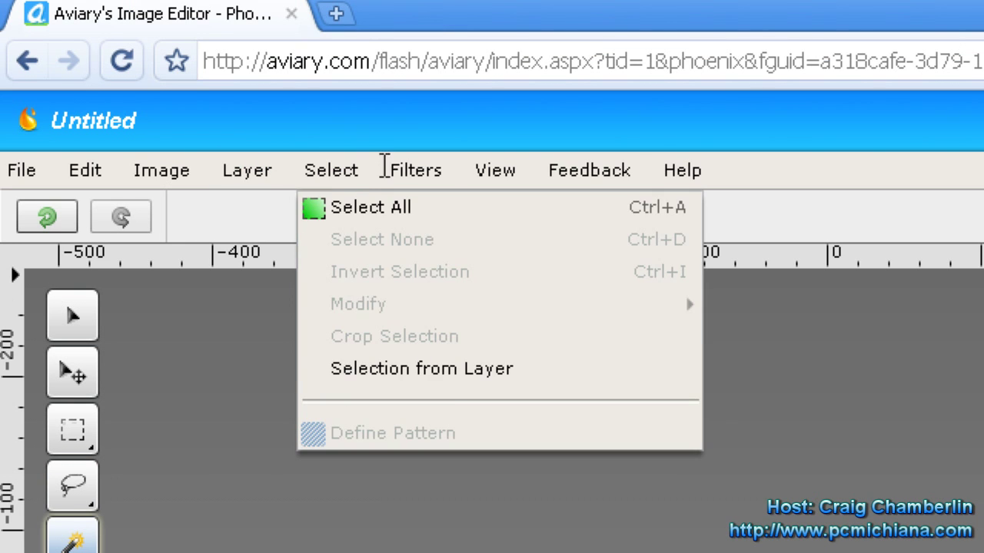
pyautogui.click(510, 376)
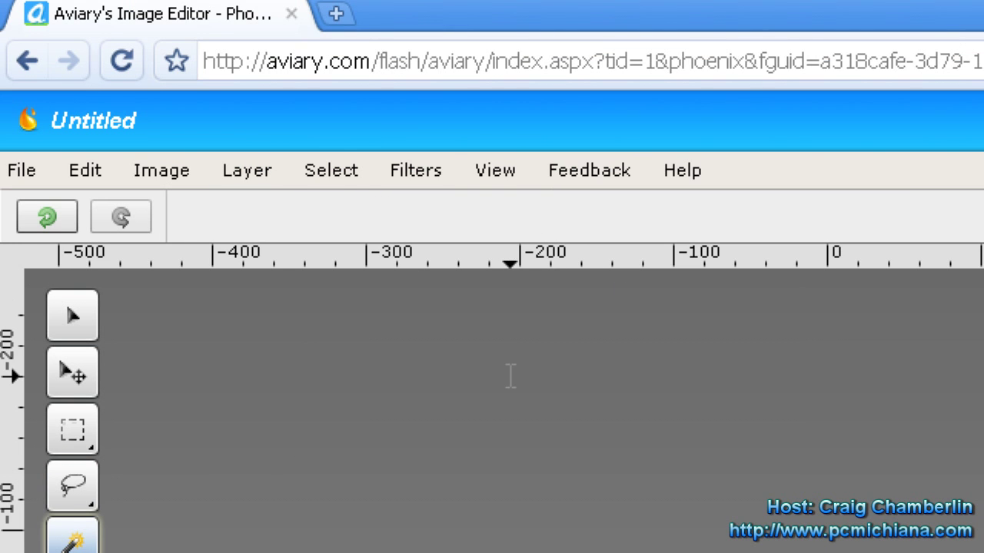